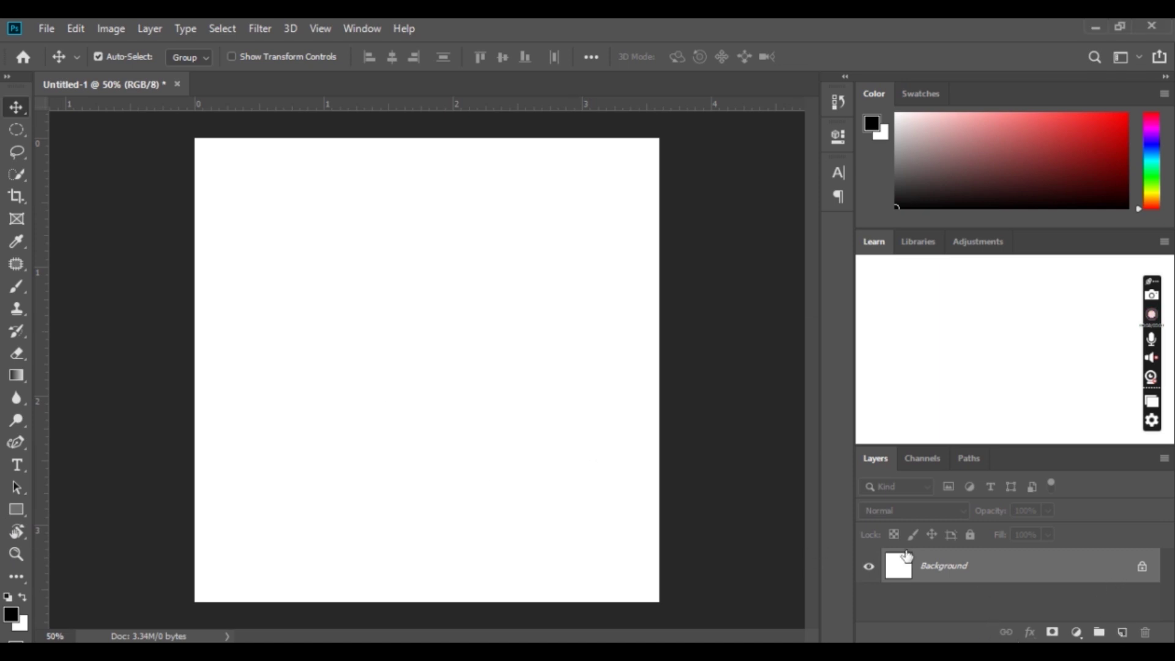
Add a new layer and draw a black rectangle of about 996 by 460 px across the middle of the canvas
click(1123, 632)
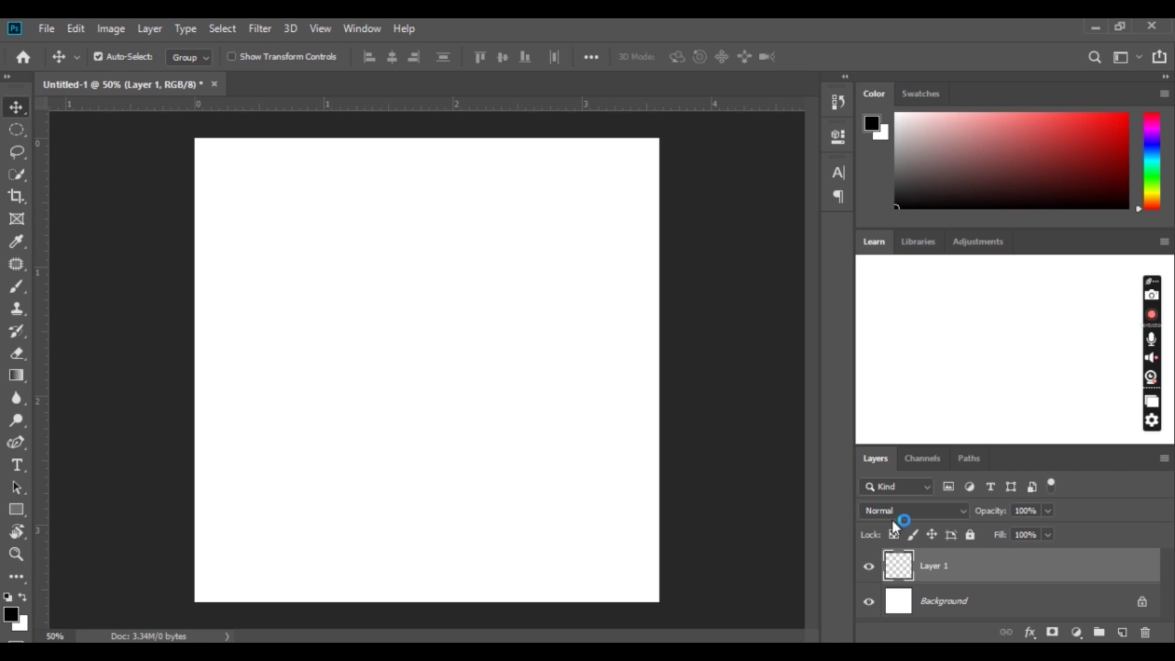
click(16, 512)
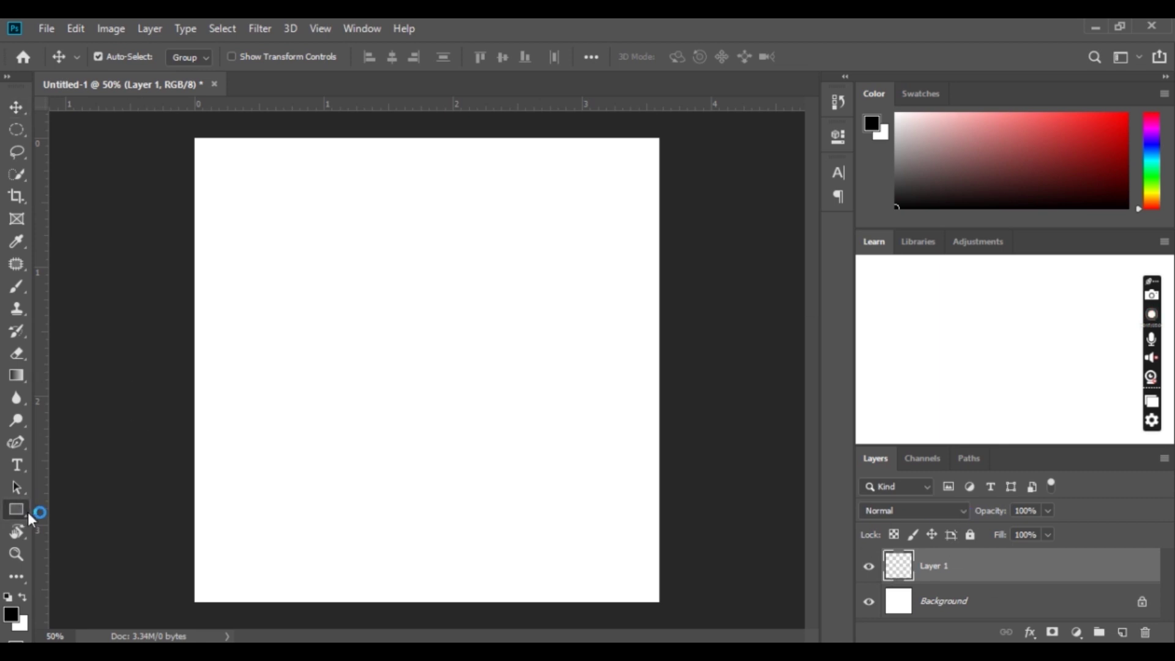
click(49, 509)
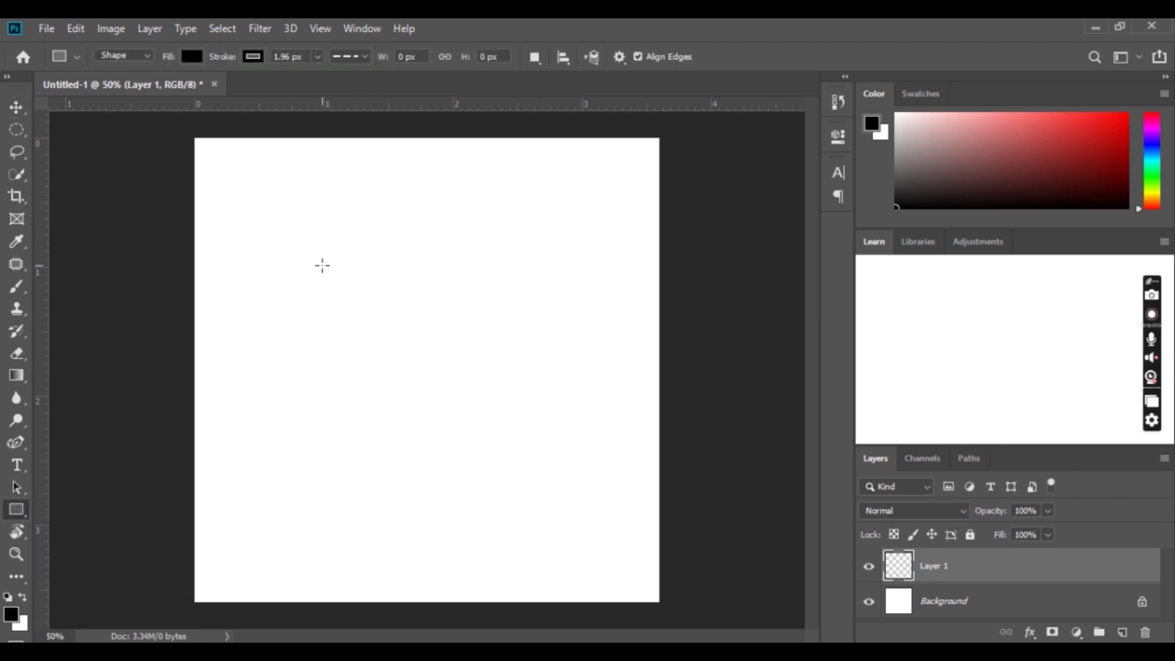
drag(219, 261, 649, 457)
Fill the rectangle with the dark purple recently used colour and move it up near the canvas's upper edge
click(594, 238)
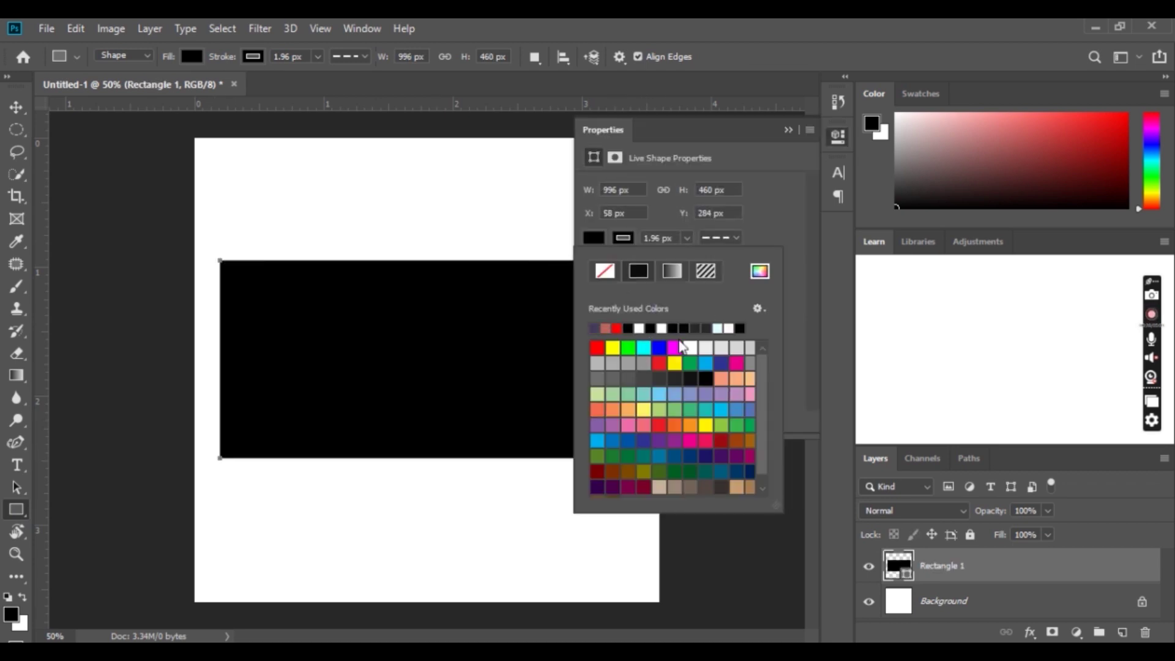
click(599, 324)
key(v)
click(476, 323)
drag(412, 373, 399, 267)
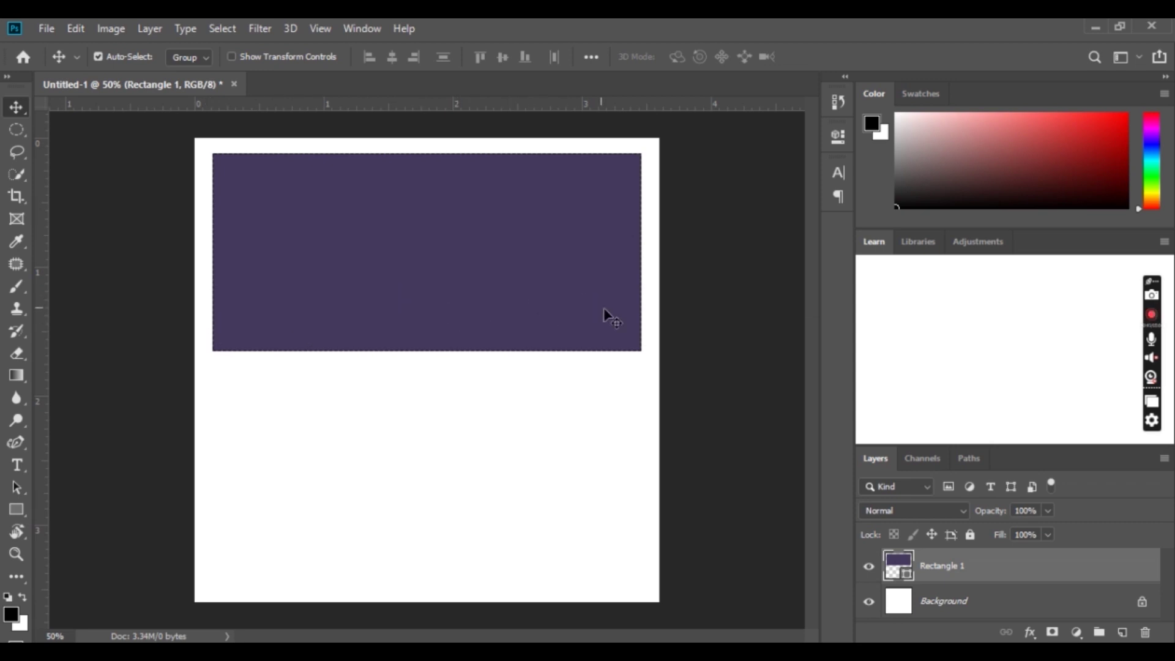
Switch to the Chrome browser and open brusheezy.com
key(alt+Tab)
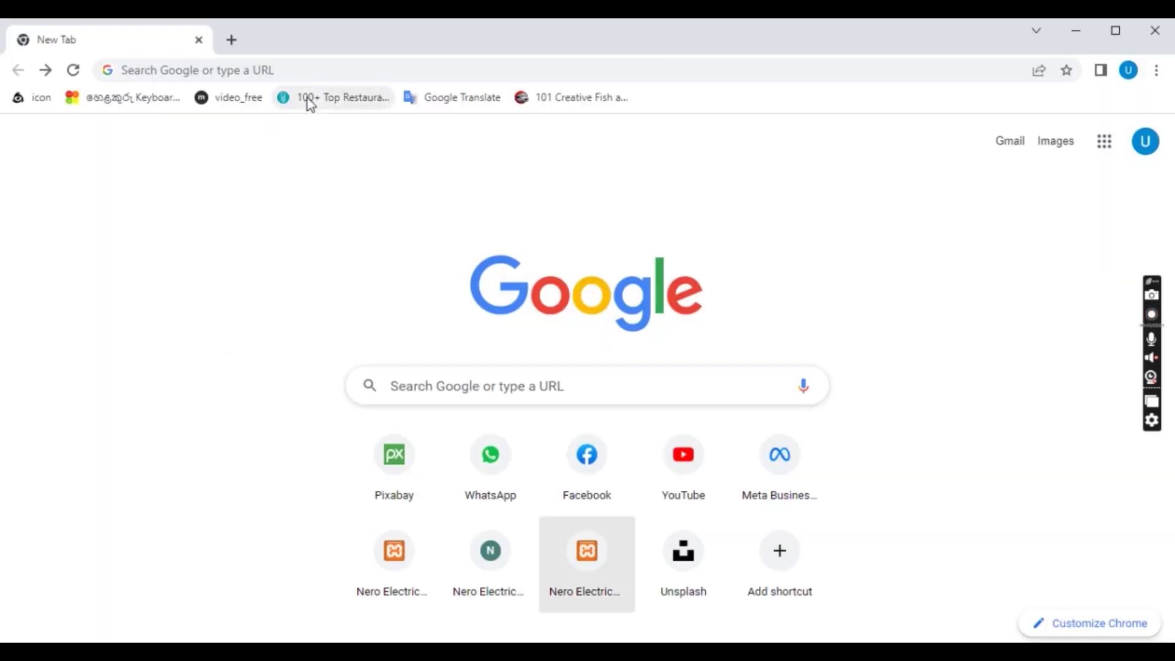
click(287, 80)
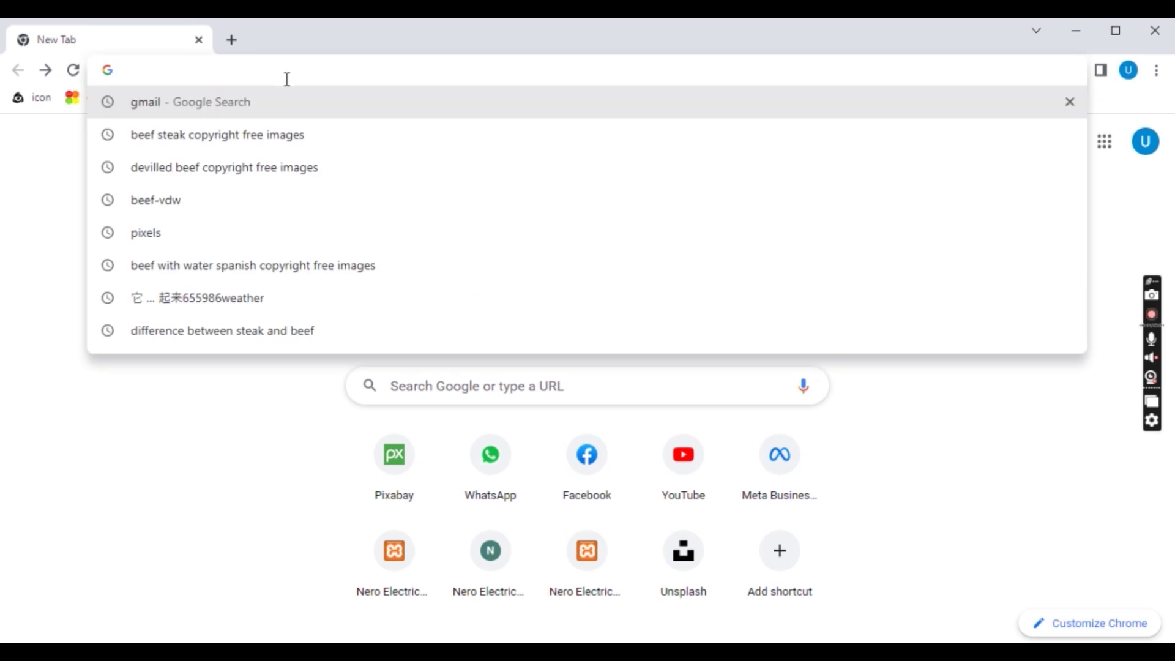
text(brush)
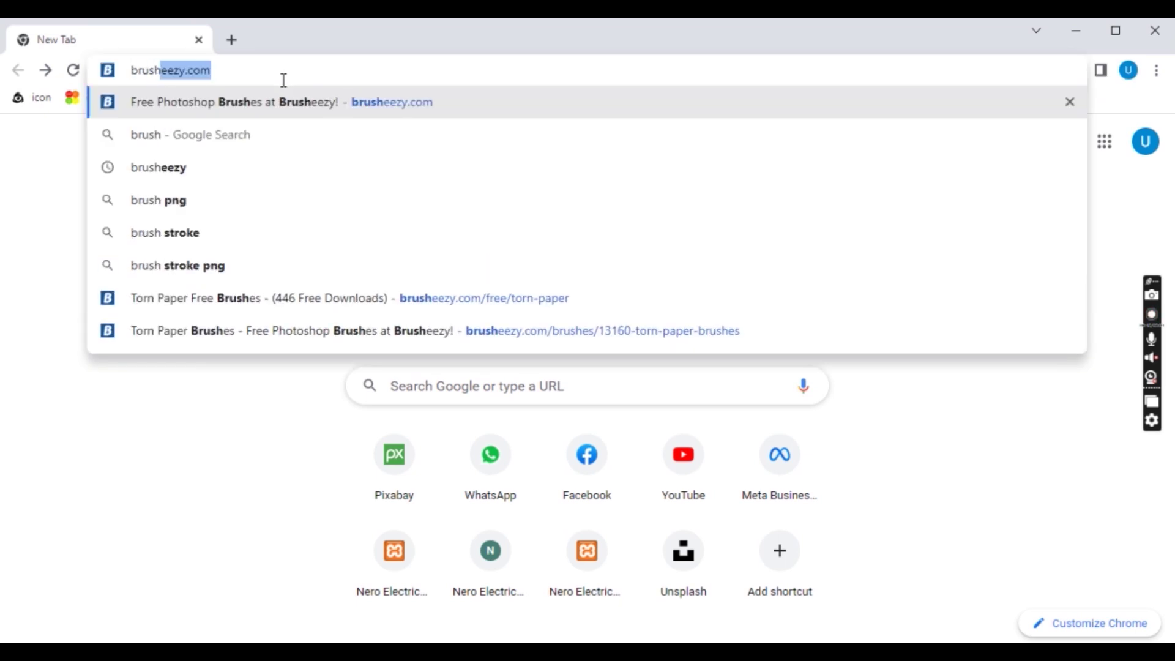
click(214, 70)
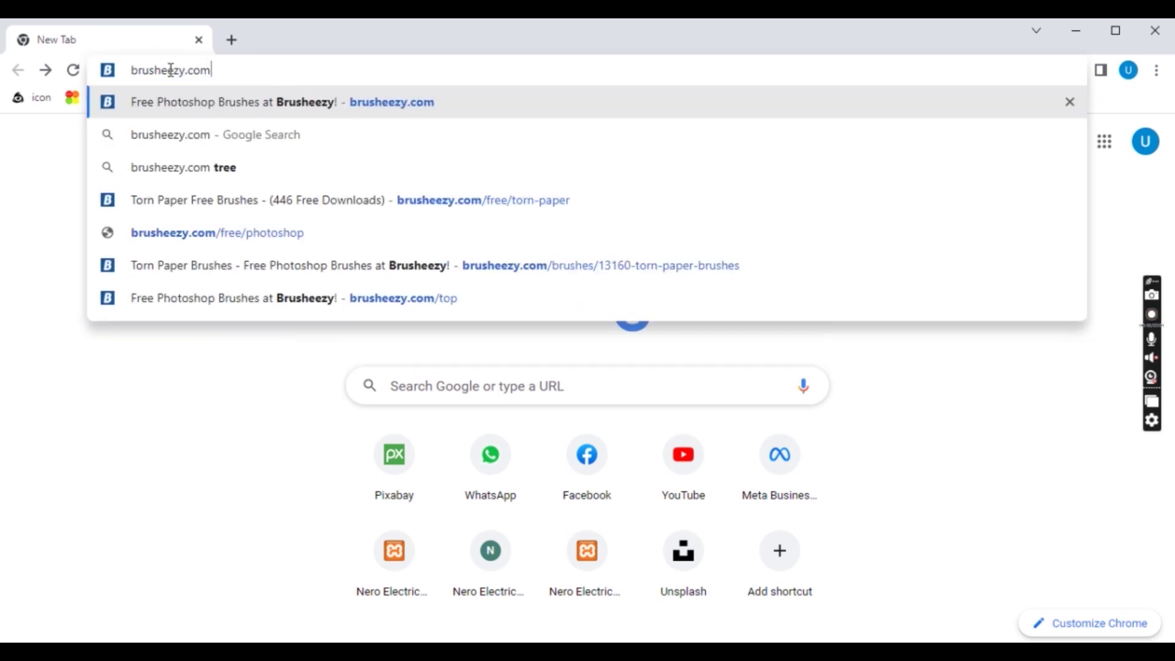
key(Return)
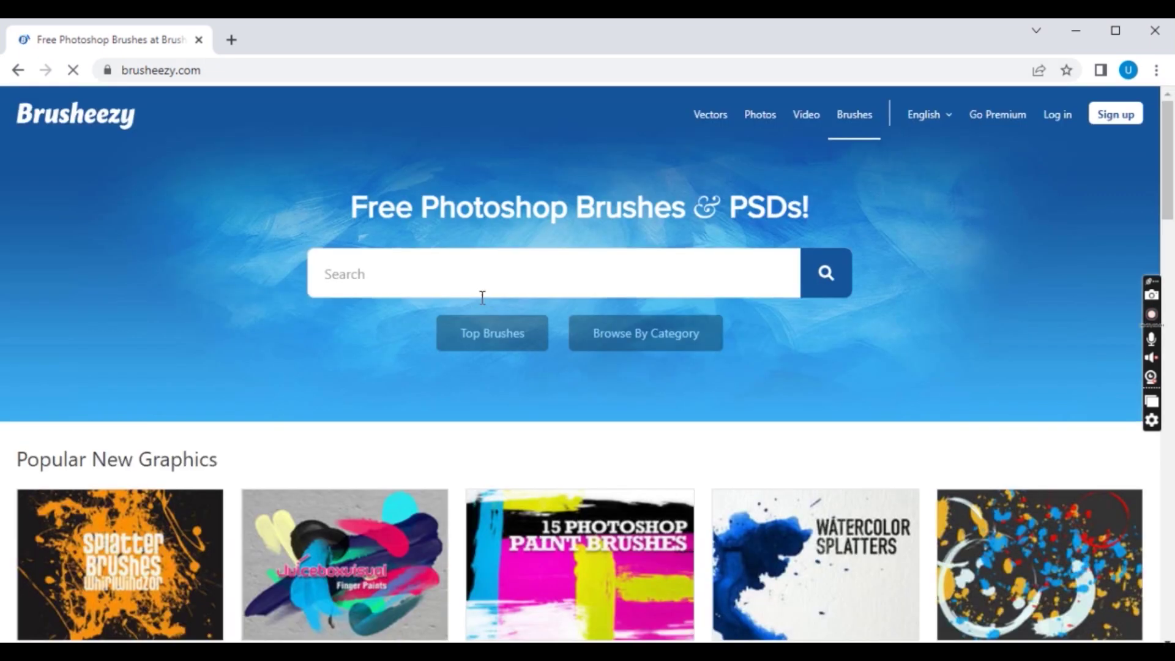
Search Brusheezy for "torn paper" and open the Torn Paper Brushes result
click(444, 279)
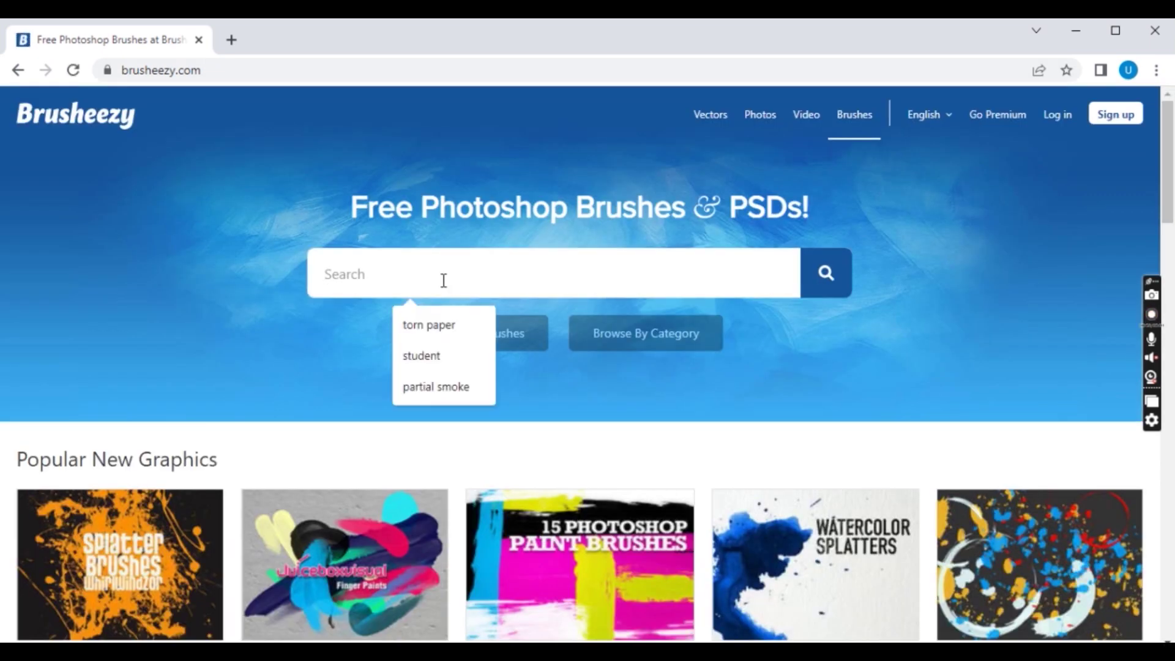
click(446, 321)
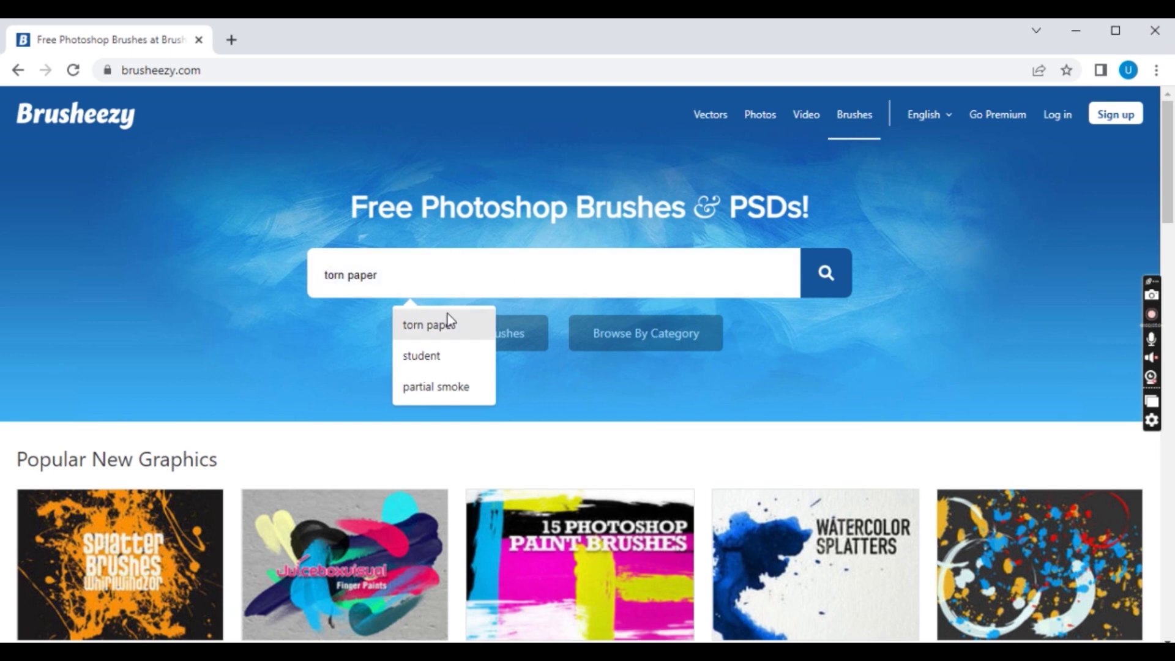
click(813, 270)
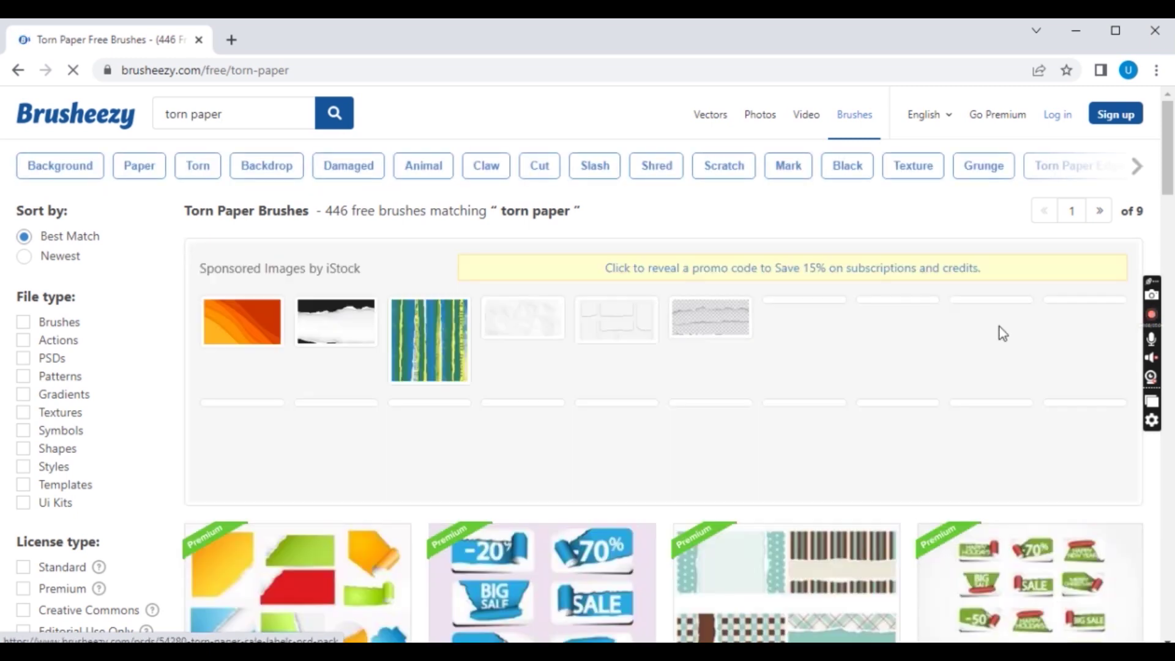
scroll(1172, 164, down, 1)
scroll(1172, 164, down, 4)
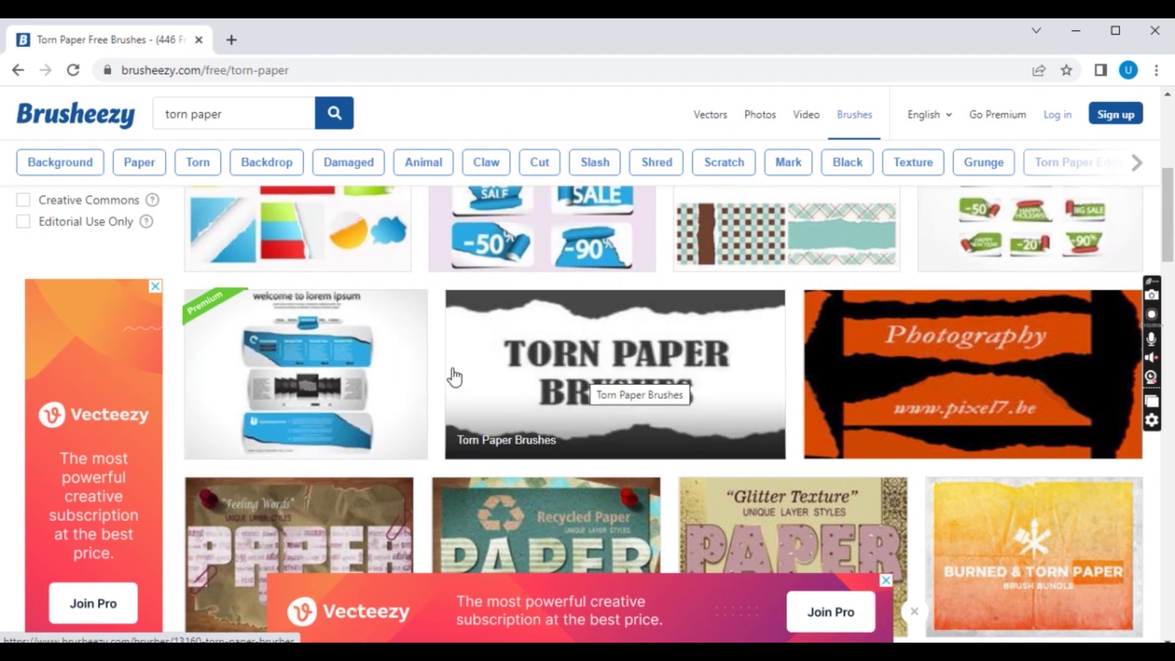
click(574, 355)
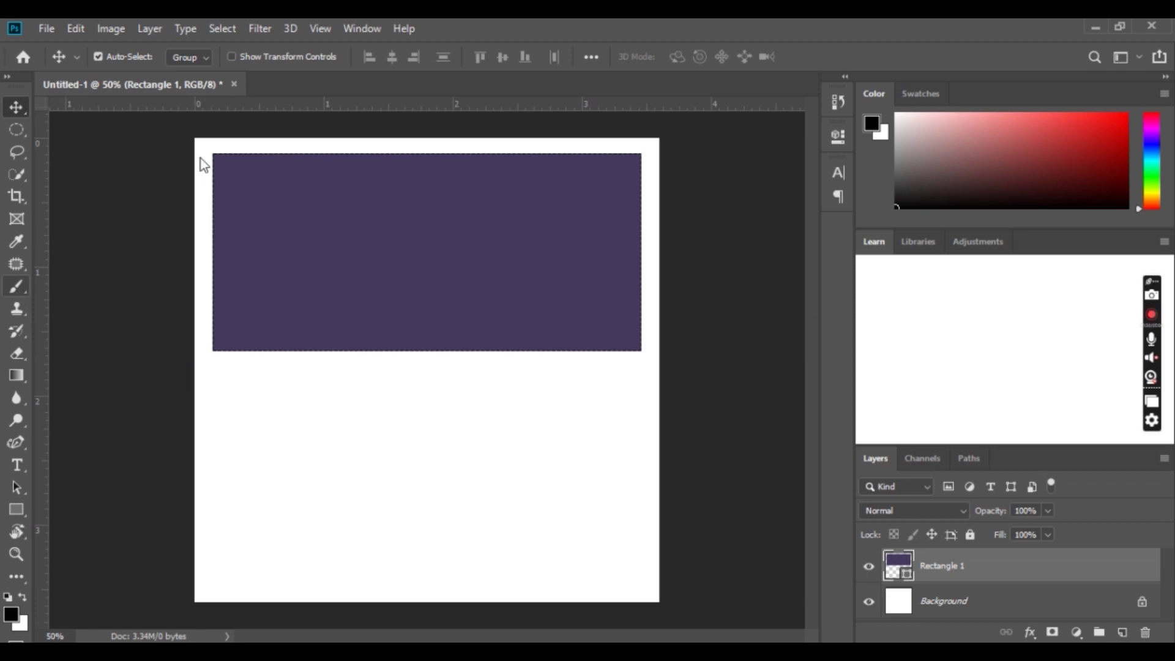
In Photoshop, activate the Brush tool and import the brush file Torn Paper Brushes.abr from the Desktop
click(14, 290)
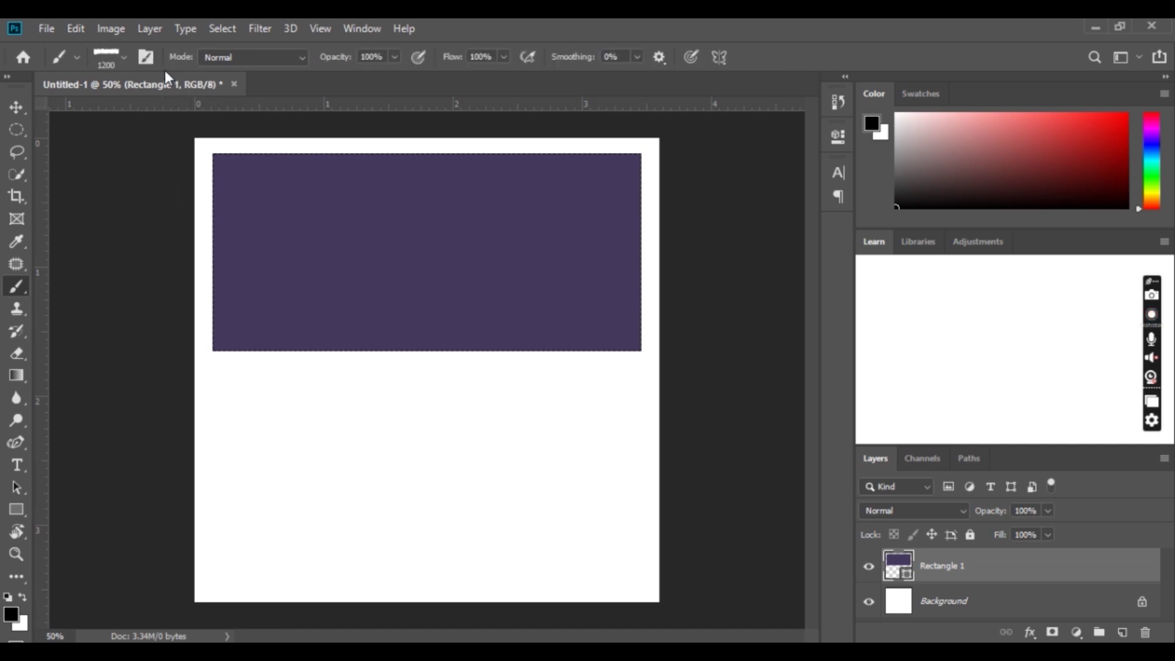
click(126, 61)
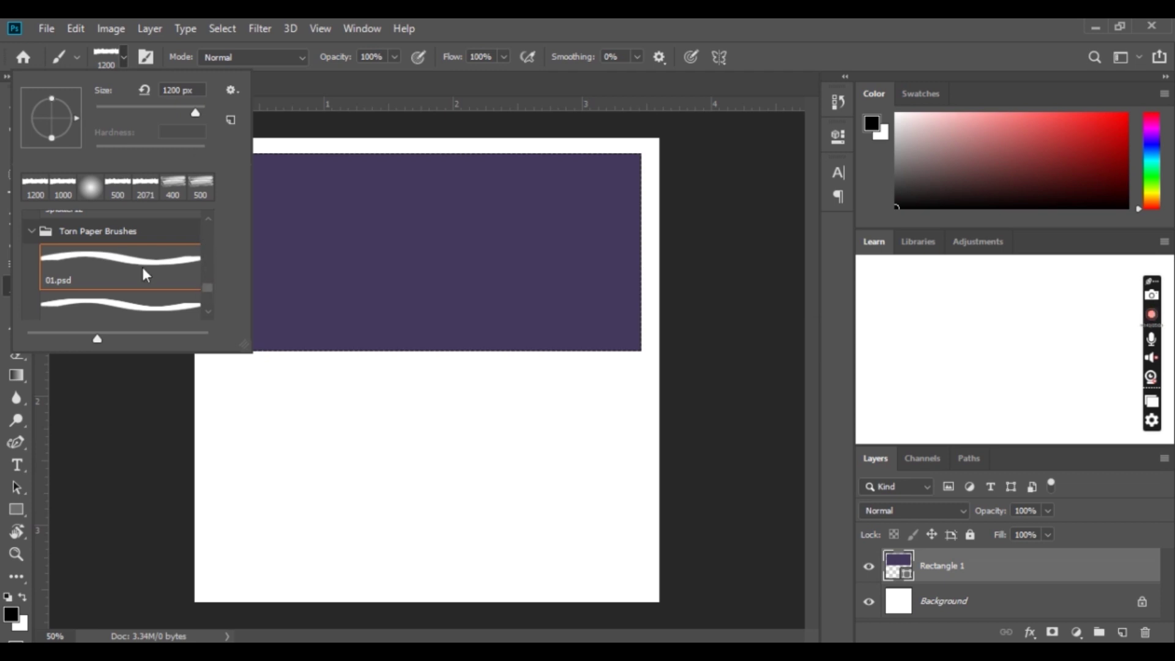
scroll(123, 251, down, 1)
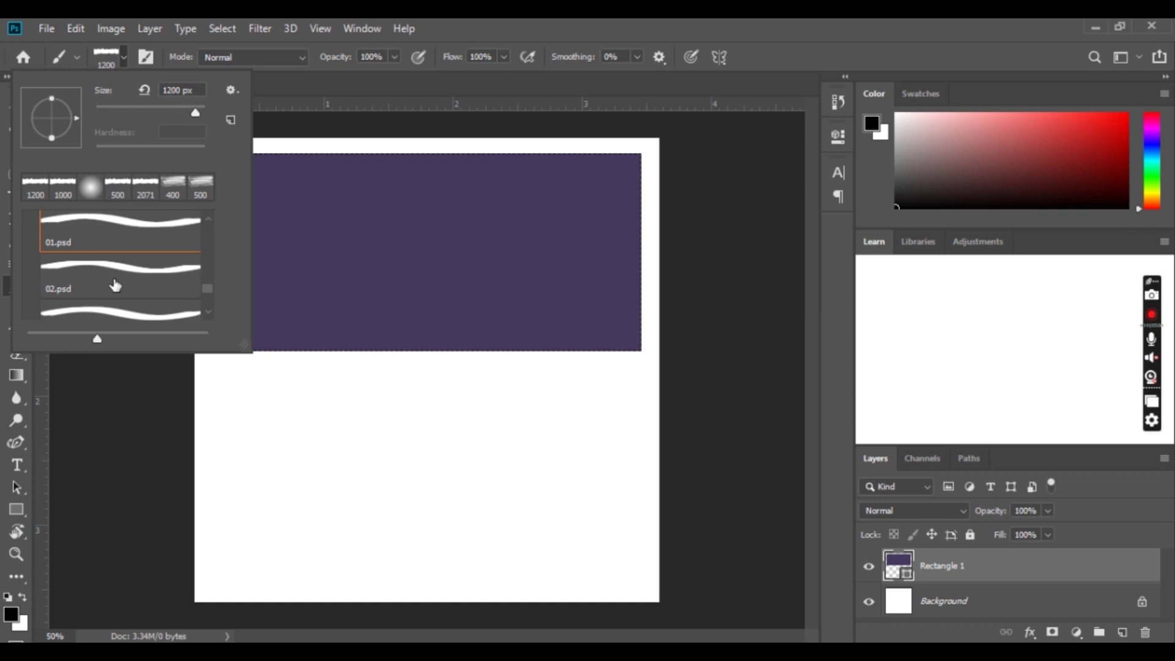
scroll(147, 267, up, 1)
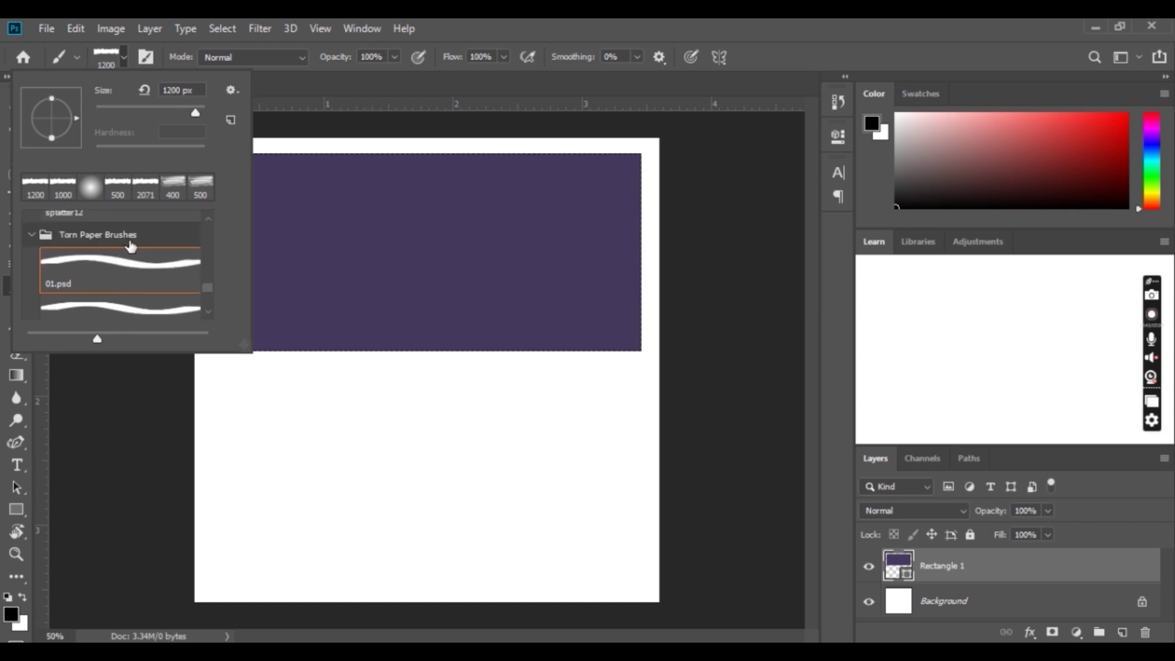
click(241, 93)
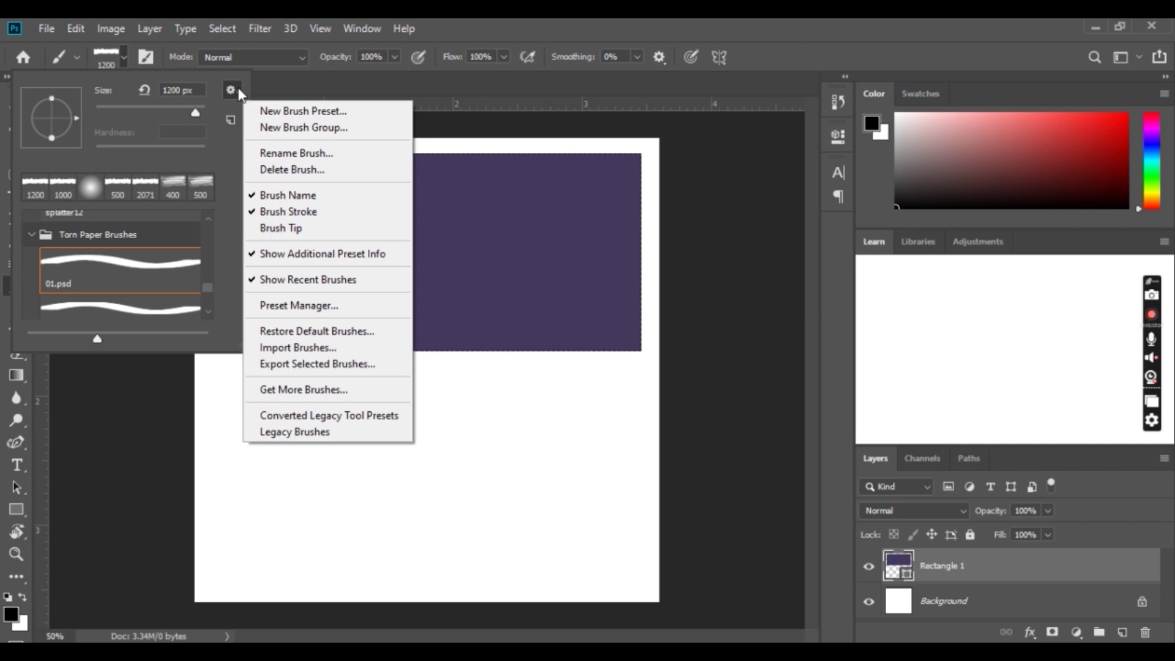
click(317, 352)
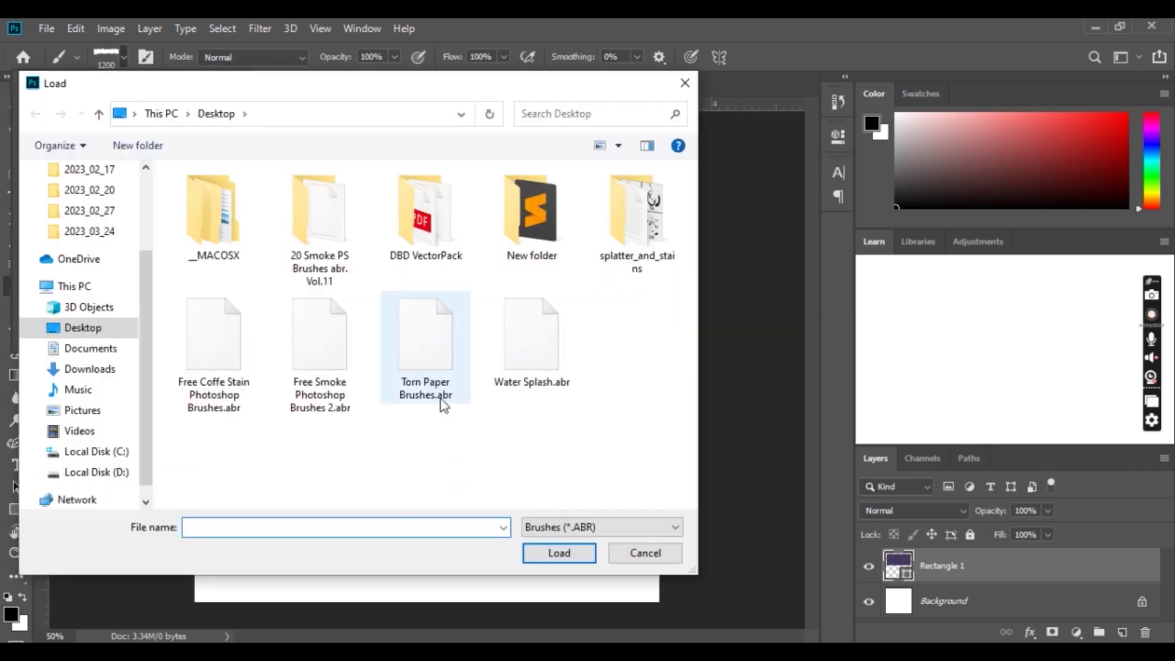
click(422, 383)
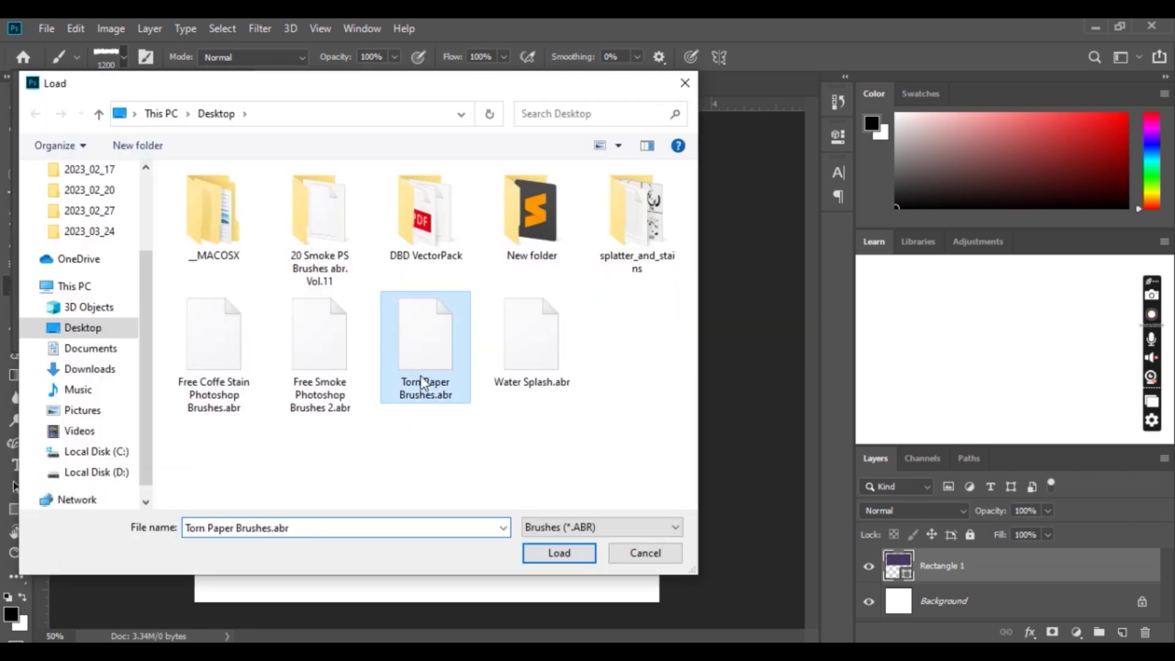
click(558, 553)
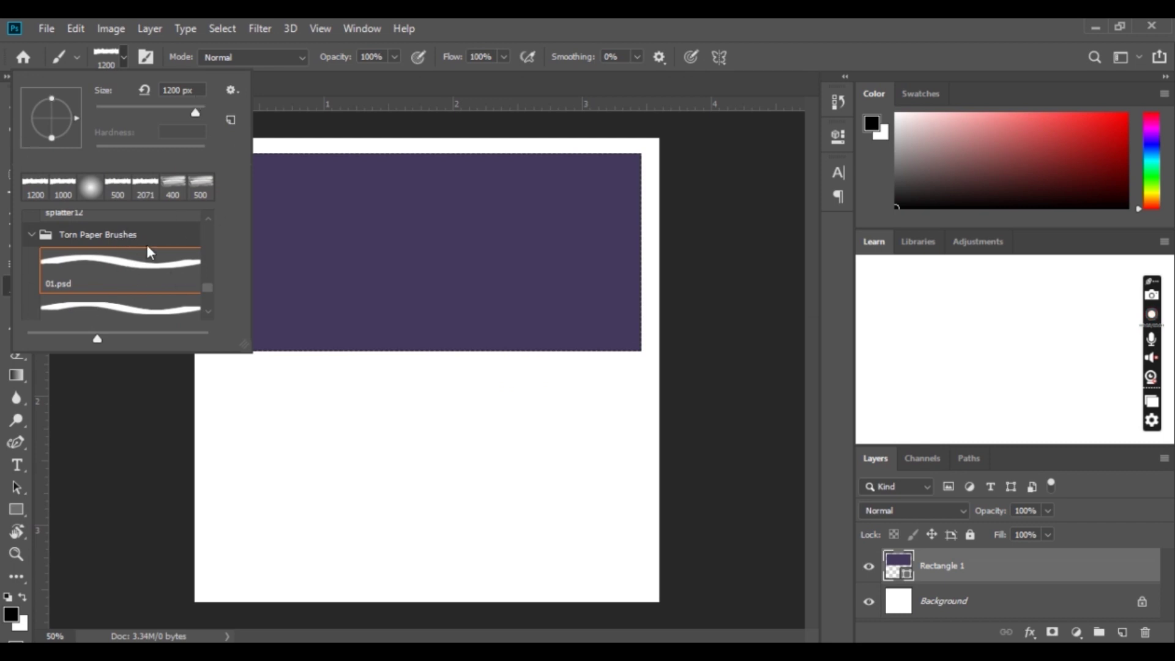
Pick the 01.psd brush from the Torn Paper Brushes set and add a layer mask to the rectangle layer
click(101, 306)
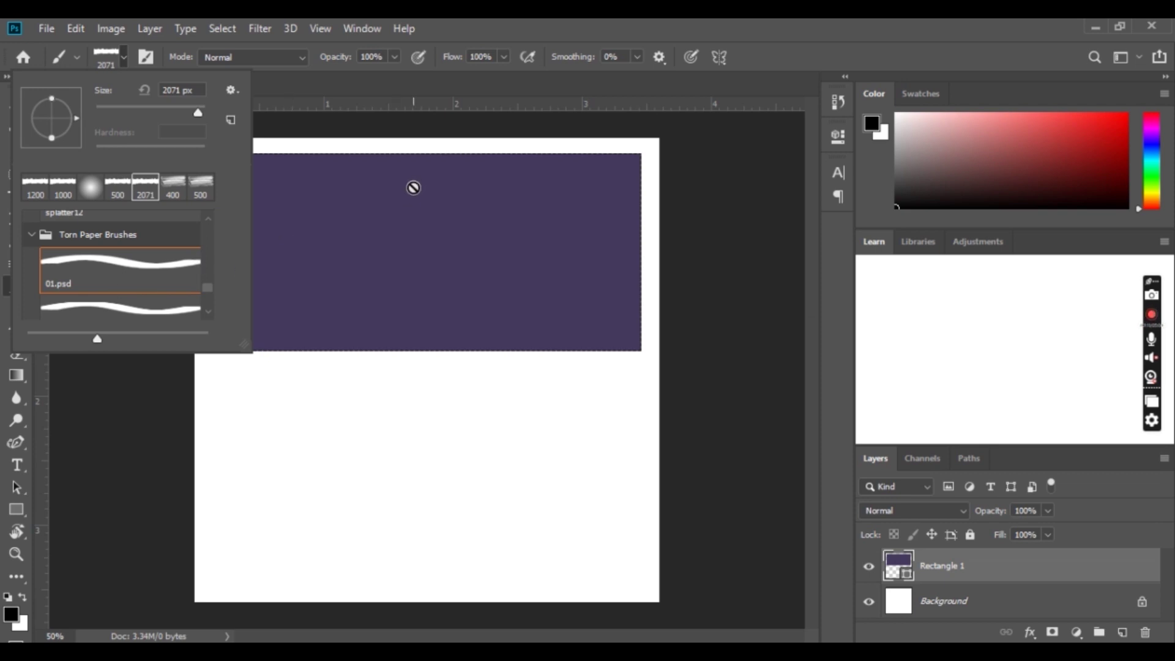
click(970, 569)
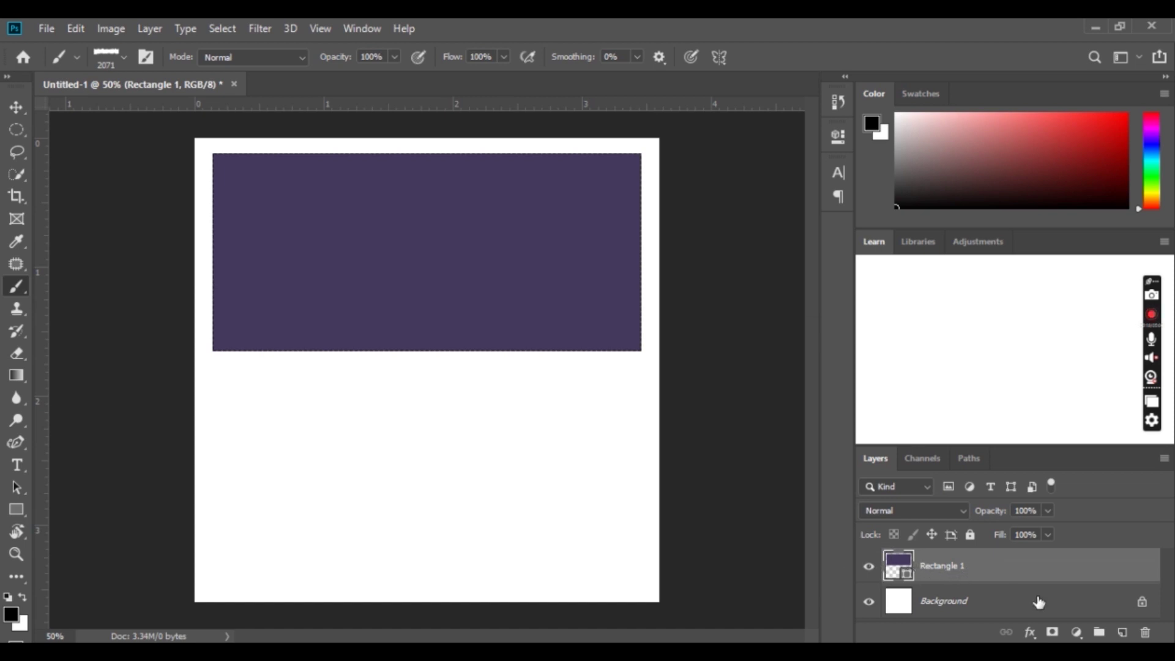
click(1053, 633)
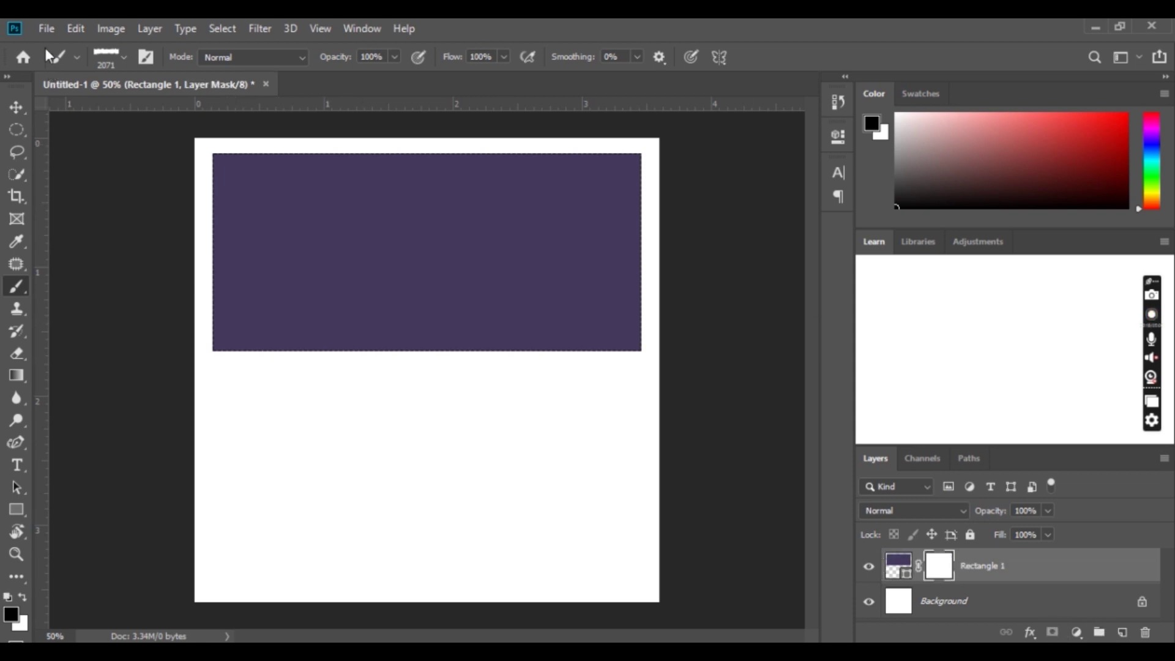
Look through the Torn Paper Brushes presets and choose a torn-edge brush at 1200 px
click(121, 61)
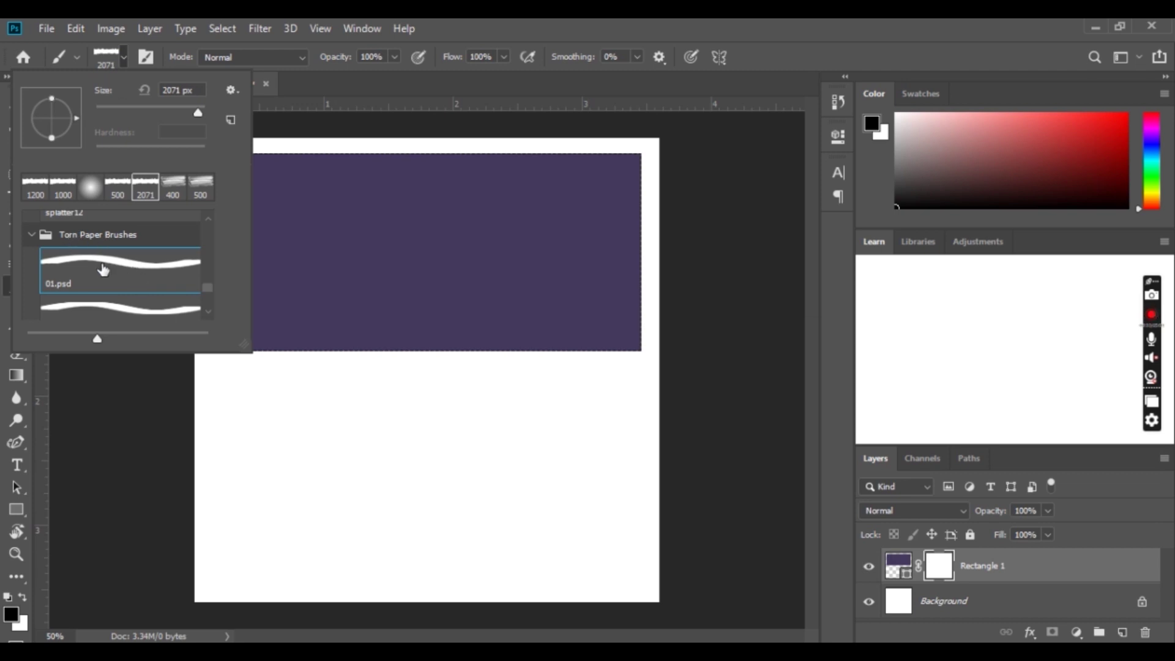
scroll(158, 300, down, 1)
click(198, 299)
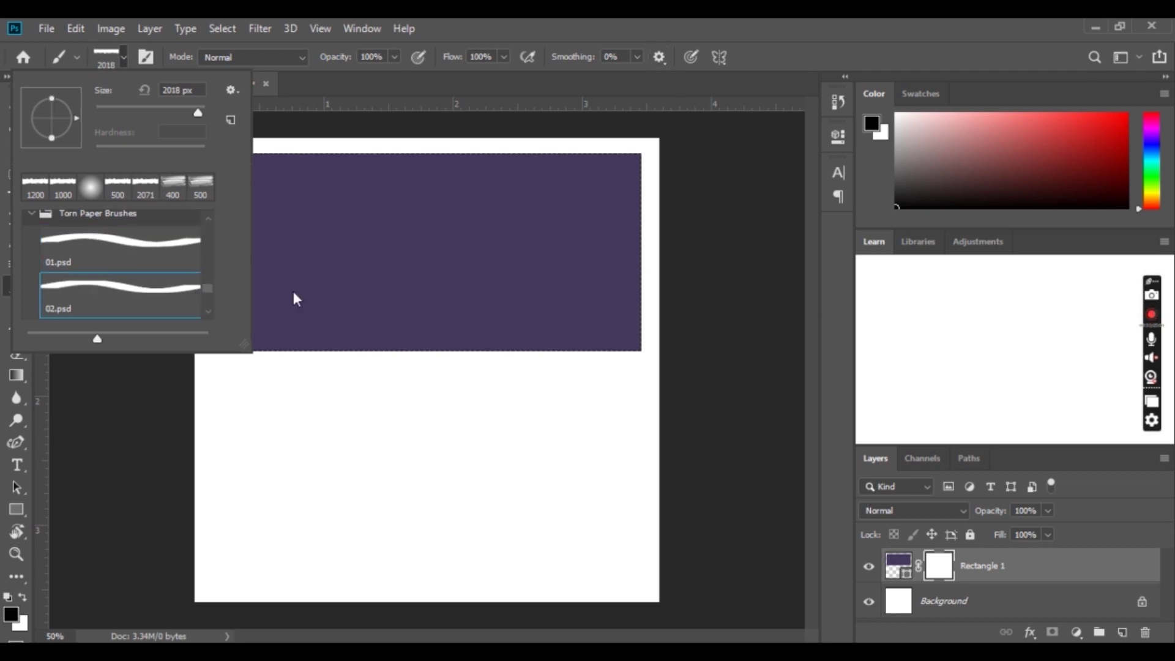
scroll(126, 262, down, 3)
click(139, 245)
click(145, 186)
click(737, 36)
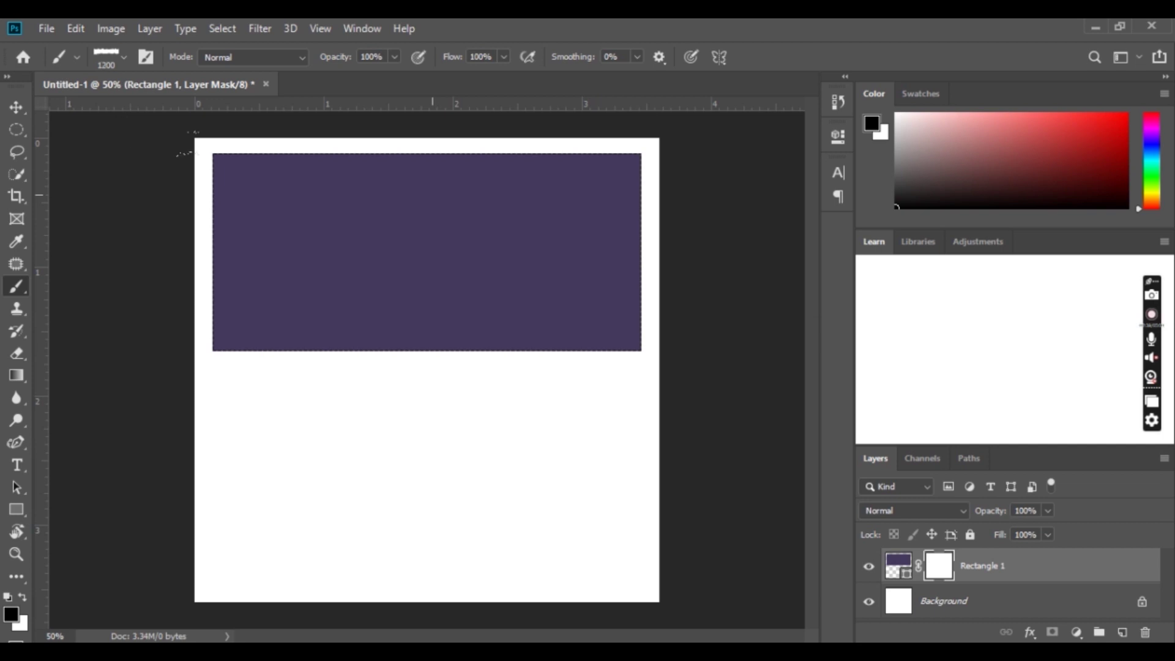
Reduce the brush to 1100 px and stamp torn edges on the mask along the rectangle's two long sides, undoing the stray stamp
key(bracketleft)
key(bracketleft)
click(431, 159)
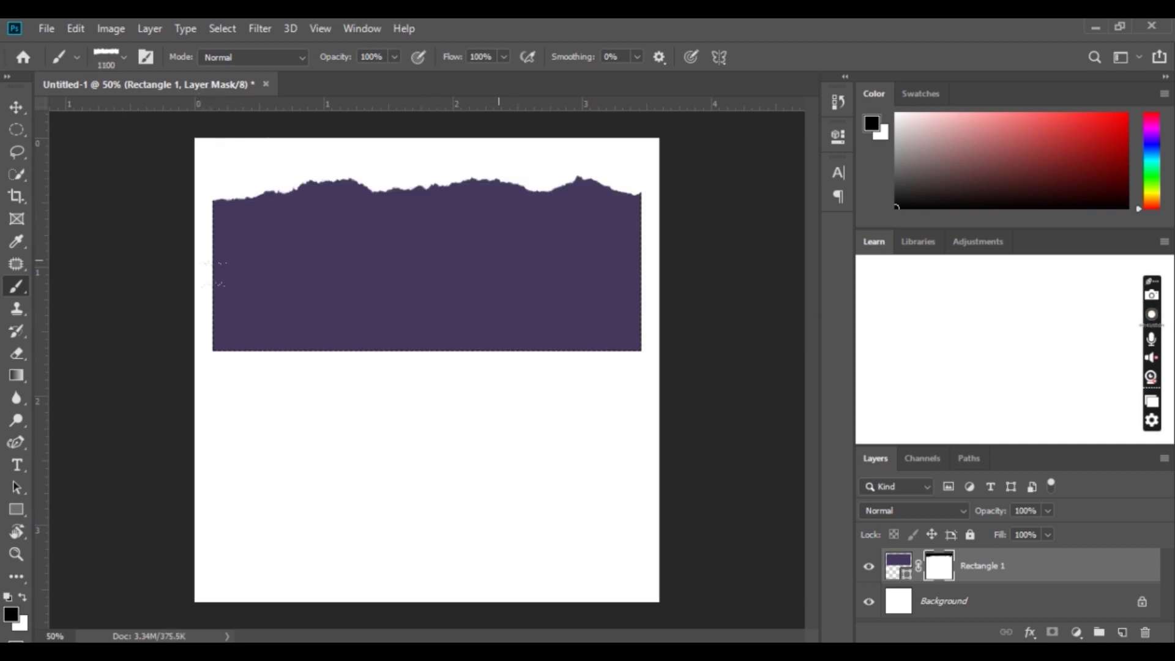
click(416, 367)
click(426, 263)
key(ctrl+z)
Rotate the torn rectangle 90 degrees so it stands upright, centre it on the canvas, and return to the Brush tool
key(ctrl+t)
mouse_move(511, 406)
mouse_down()
mouse_move(216, 340)
mouse_move(386, 427)
mouse_move(384, 384)
mouse_up()
key(Return)
key(b)
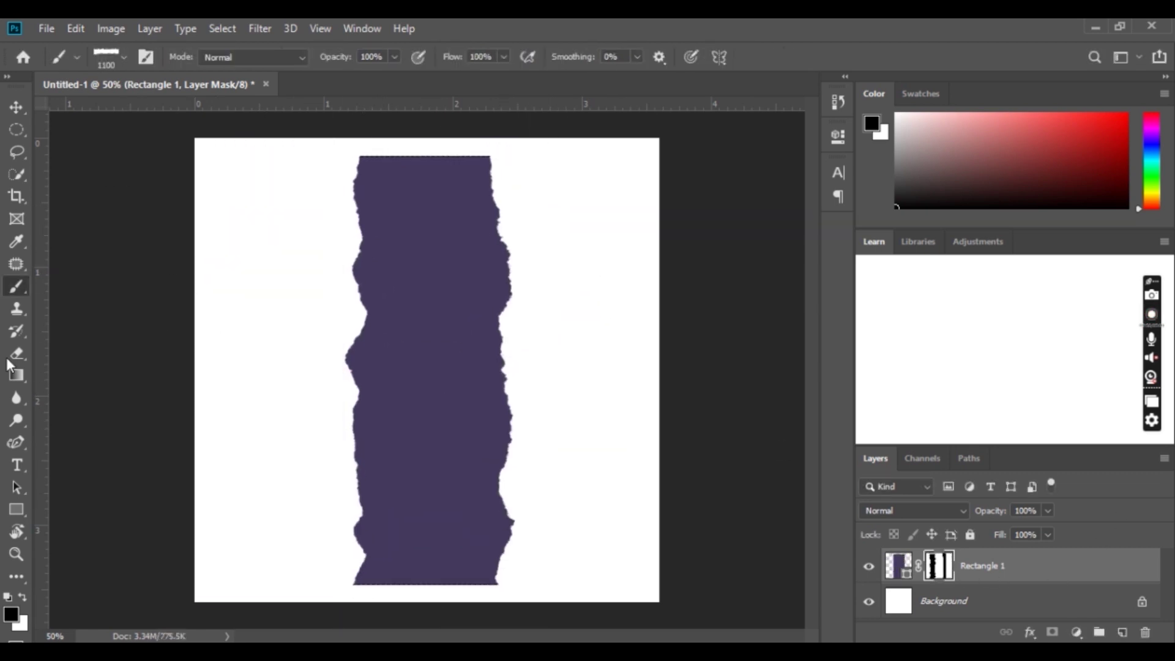